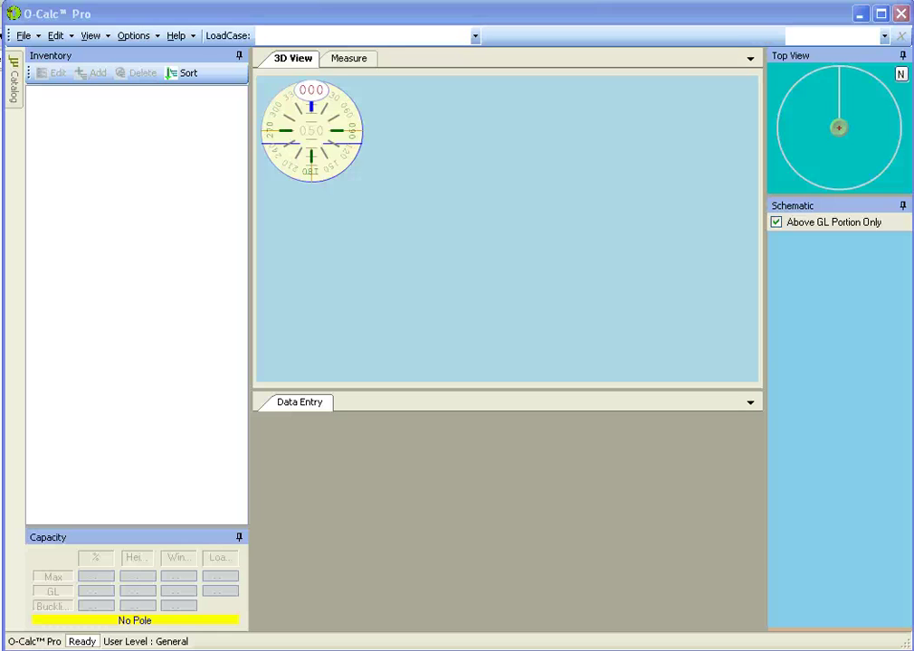
Bring O-Calc Pro to the front and show the File menu's recent pole files.
left_click(19, 37)
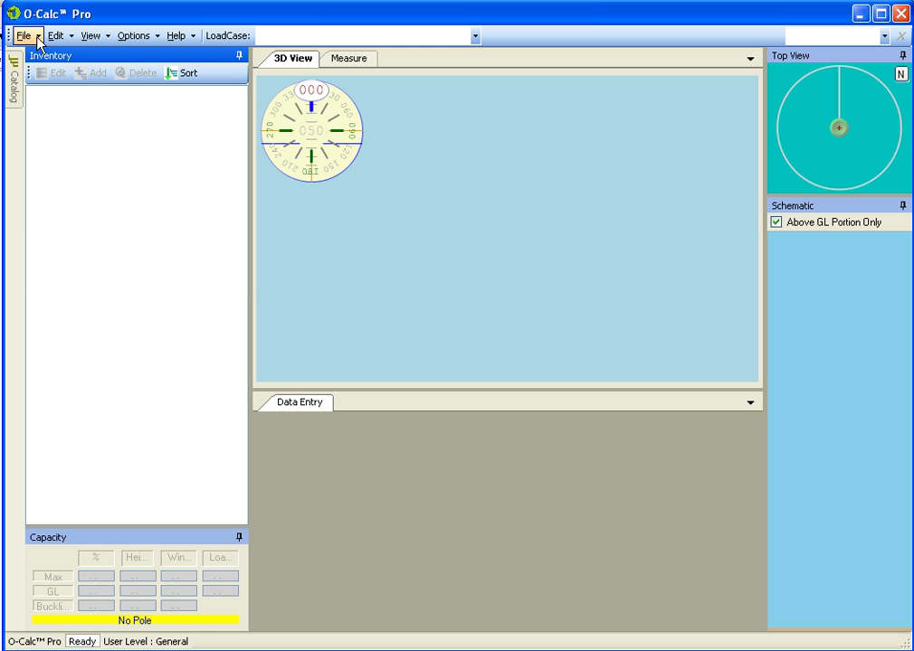
left_click(22, 36)
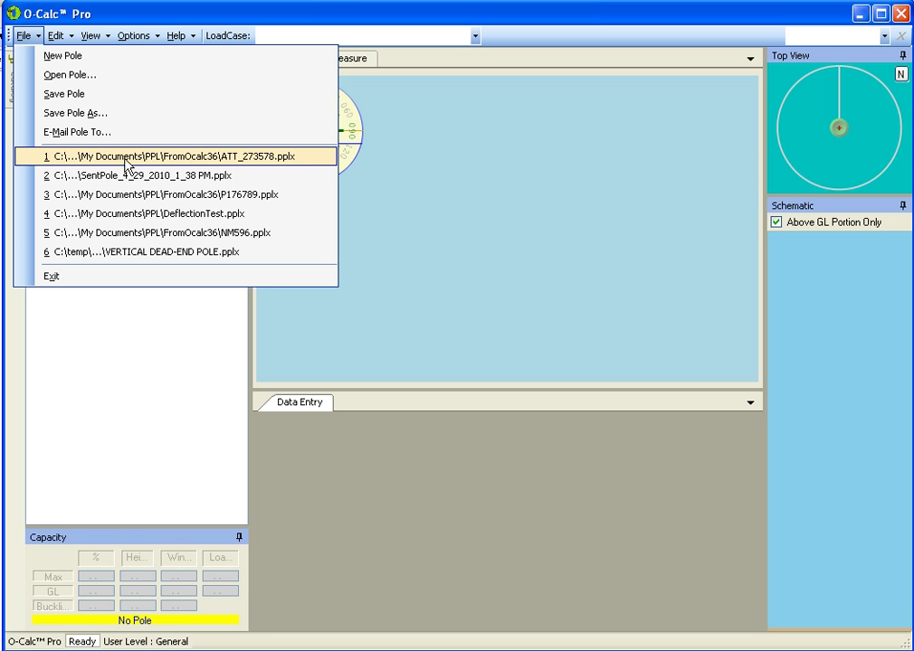
Open DeflectionTest.pplx, orbit the 3D view, and select the Normal 8' crossarm to see its 43.92 ft height.
left_click(122, 214)
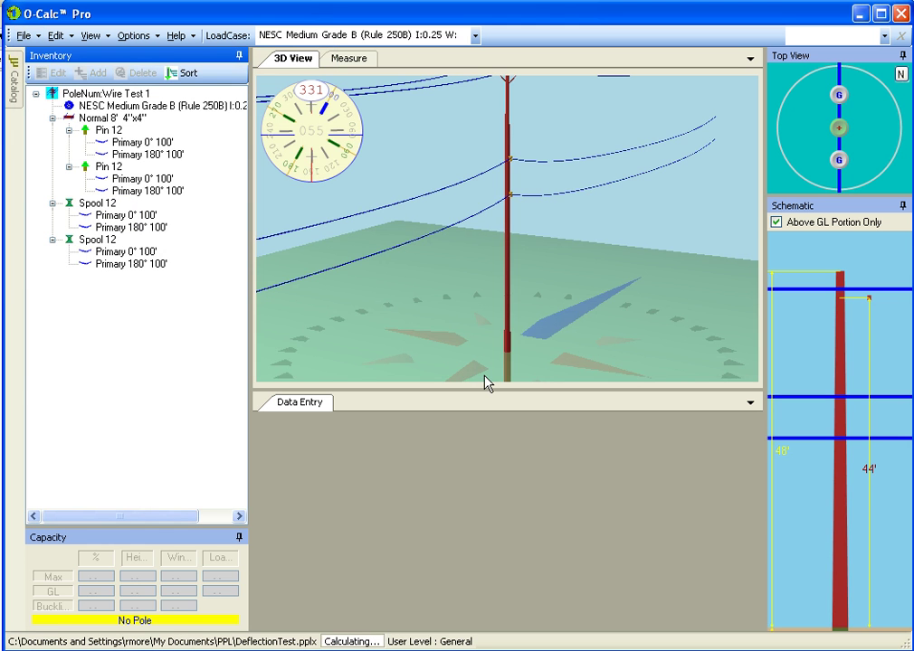
left_click_drag(523, 335, 484, 210)
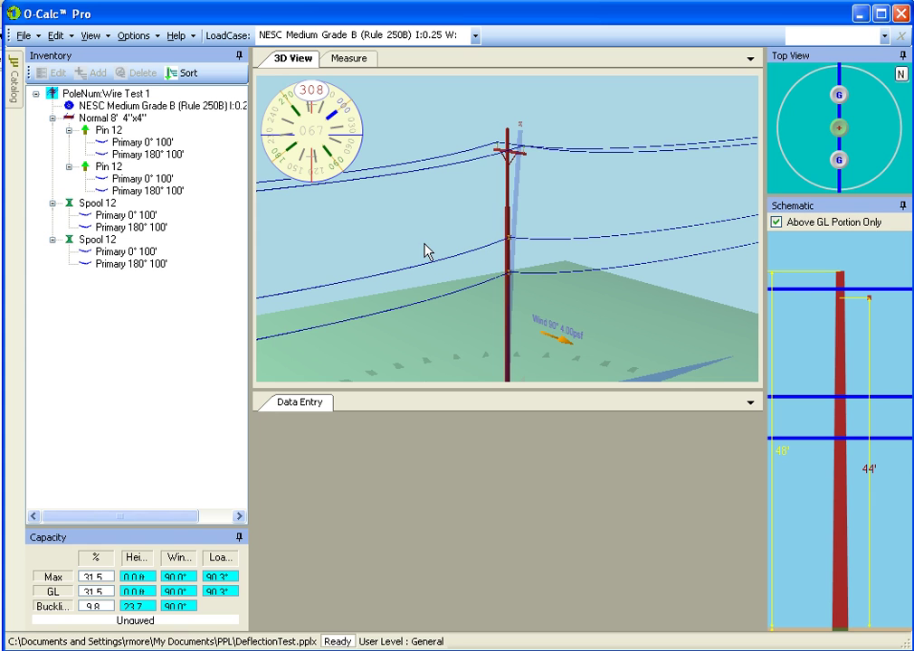
left_click(100, 122)
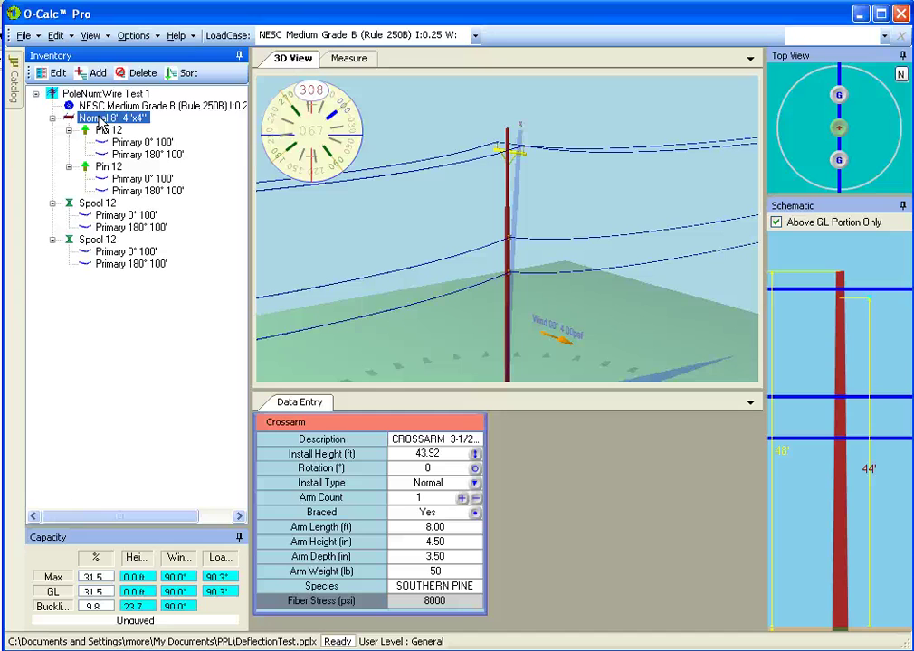
Enter tip-5 as the crossarm's install height, making it 42.50 ft.
left_click(431, 454)
type("tip-4")
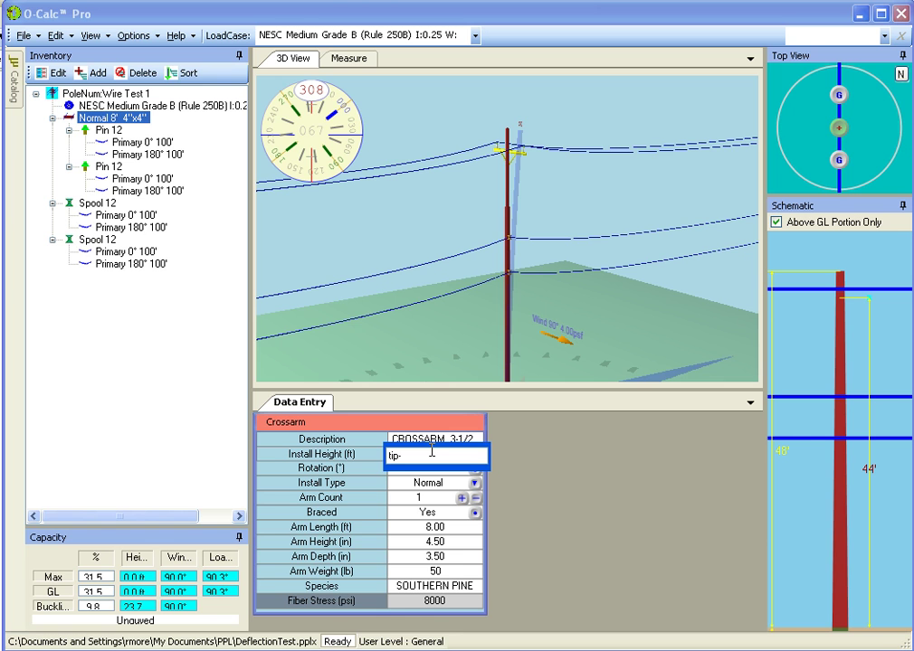
key("BackSpace")
key("BackSpace")
type("-5")
key("Return")
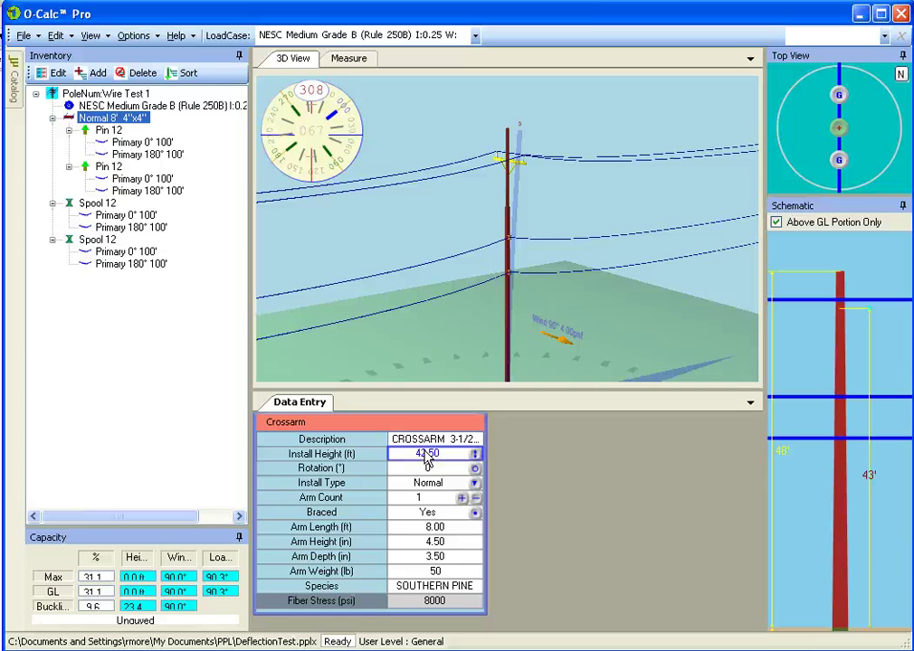
Show the wood pole's Circumference properties and set GLCircumMethod to Measured.
left_click(108, 94)
left_click(477, 422)
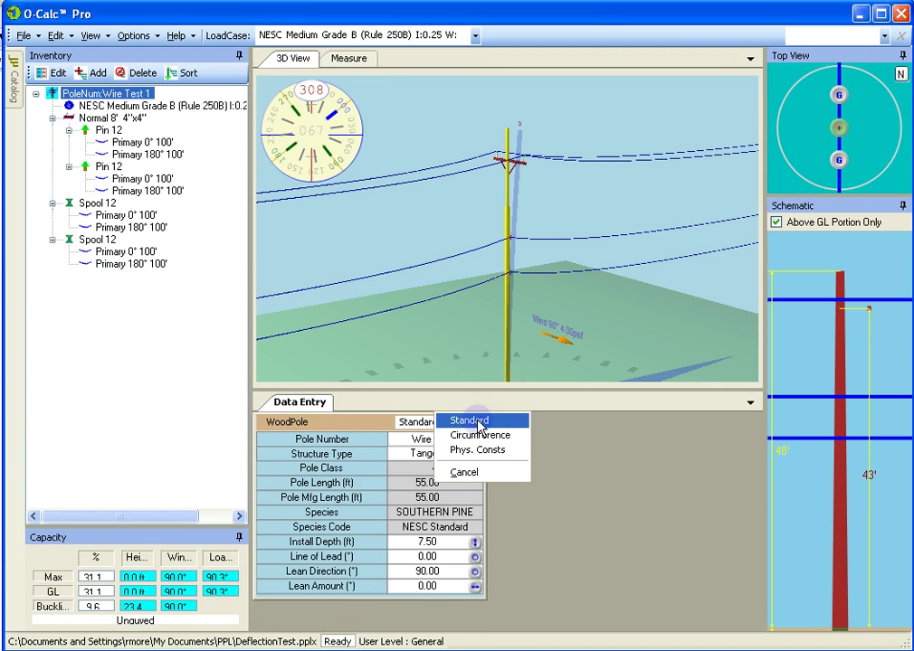
left_click(501, 434)
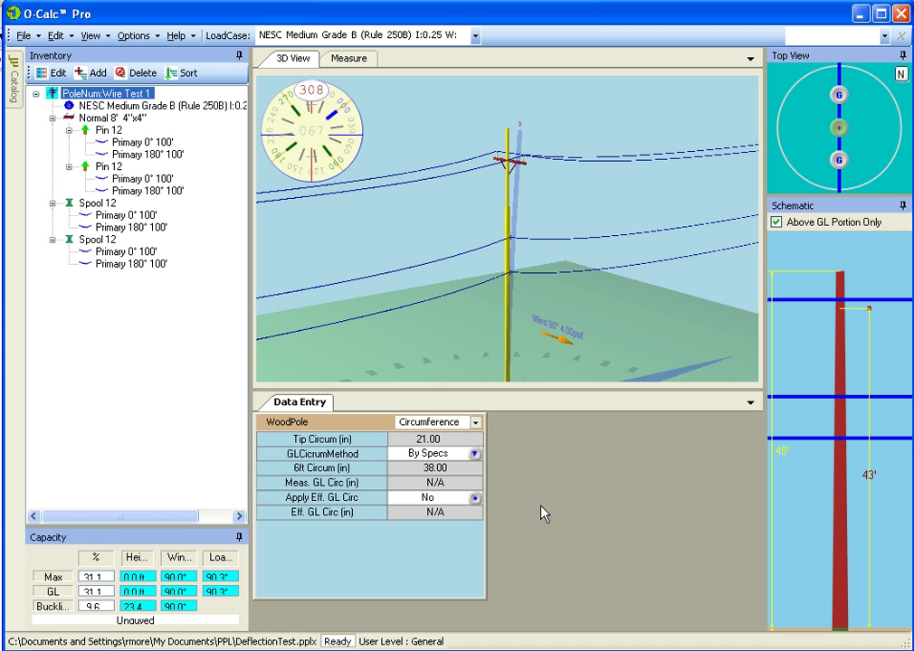
left_click(474, 455)
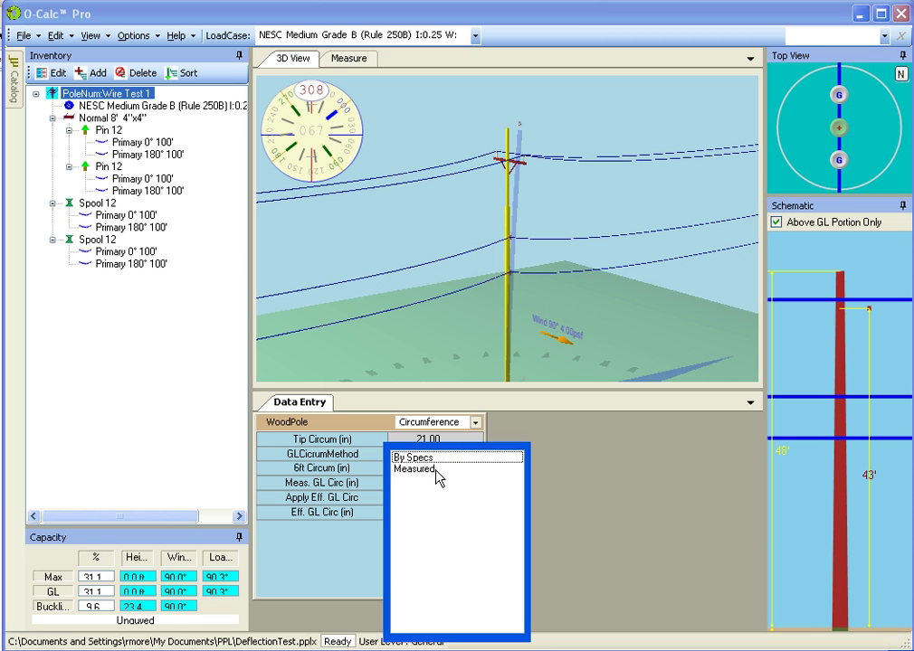
left_click(434, 477)
Enter the measured groundline circumference as r=6, giving 37.70 in.
left_click(450, 483)
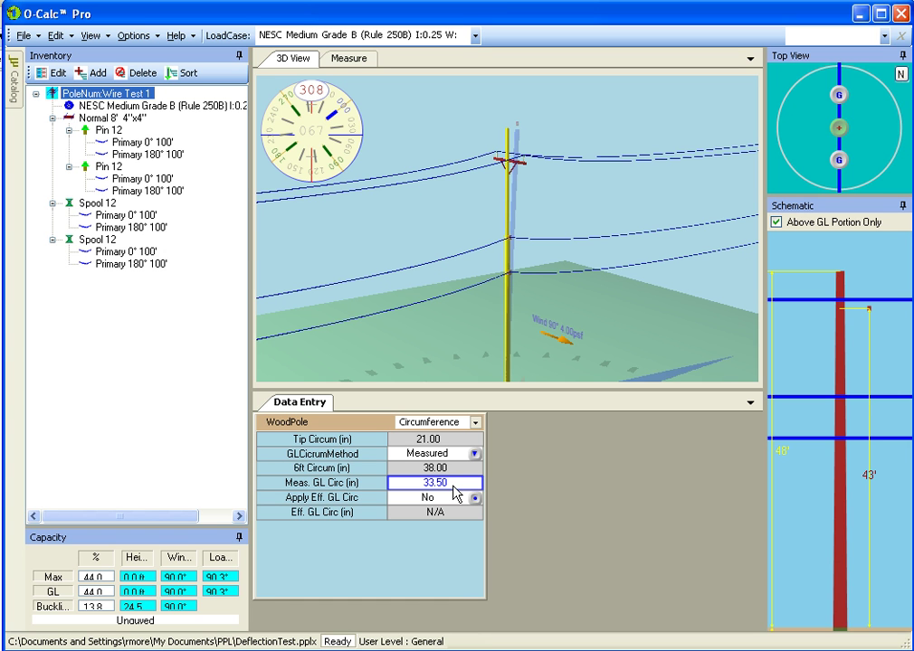
type("diam")
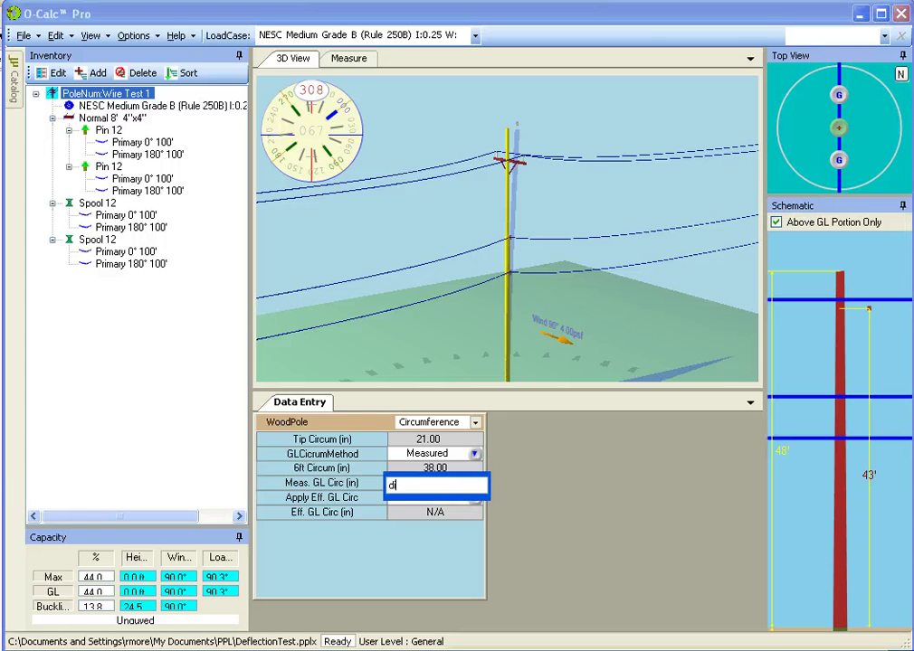
type("=10")
key("Return")
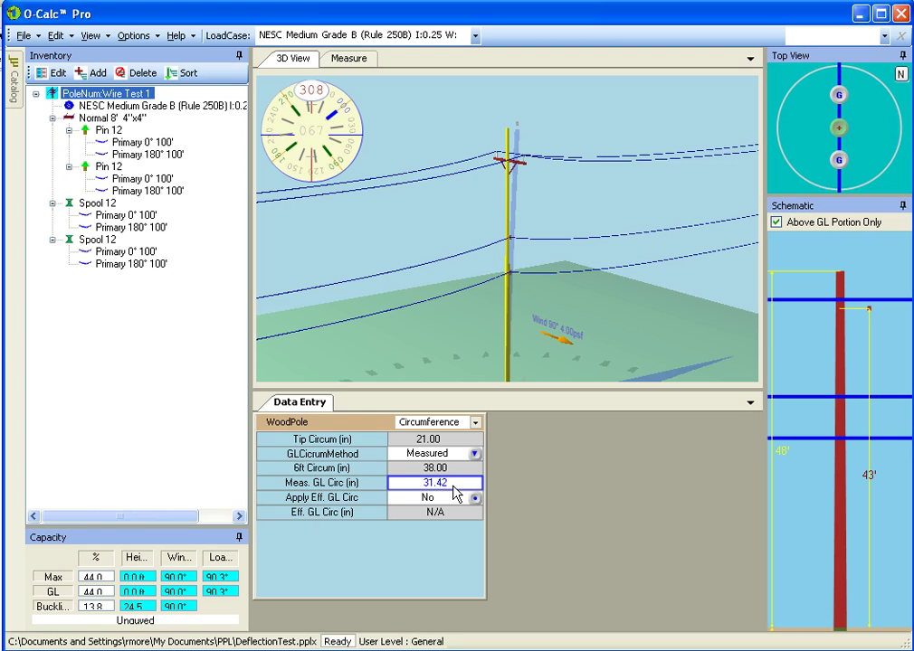
type("d")
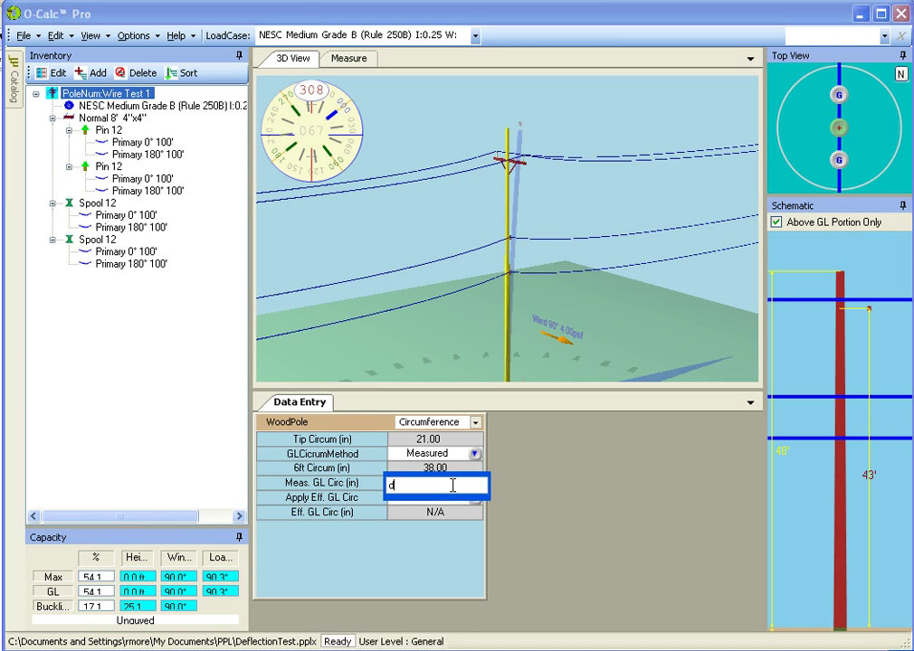
type("=10")
key("Return")
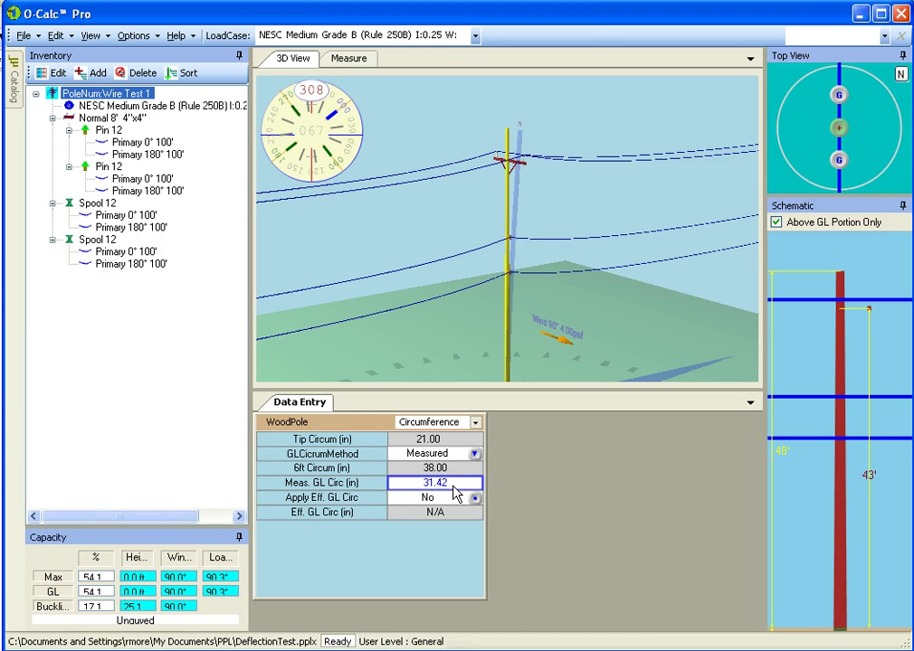
left_click(452, 486)
type("r=6")
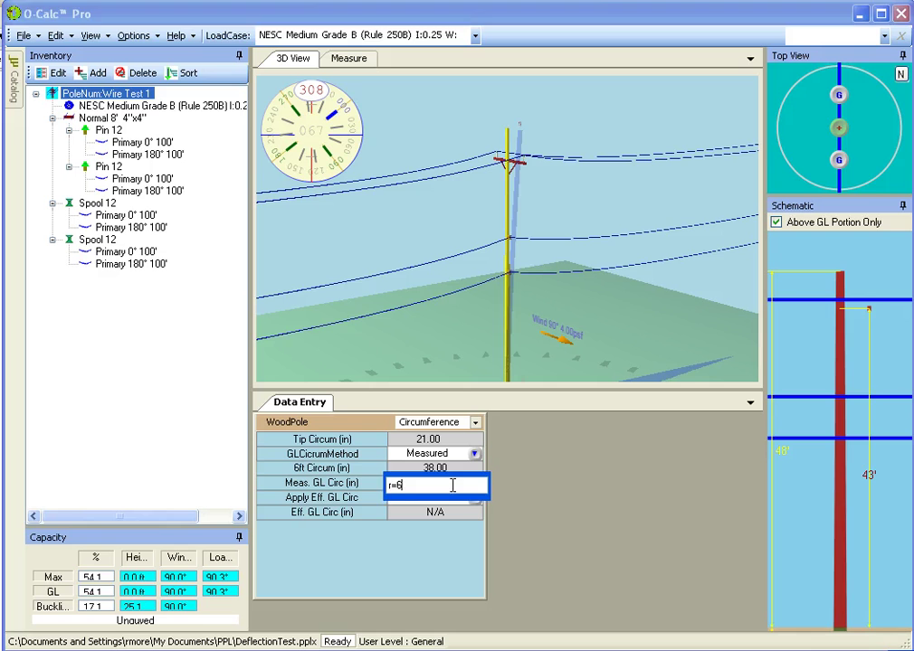
key("Return")
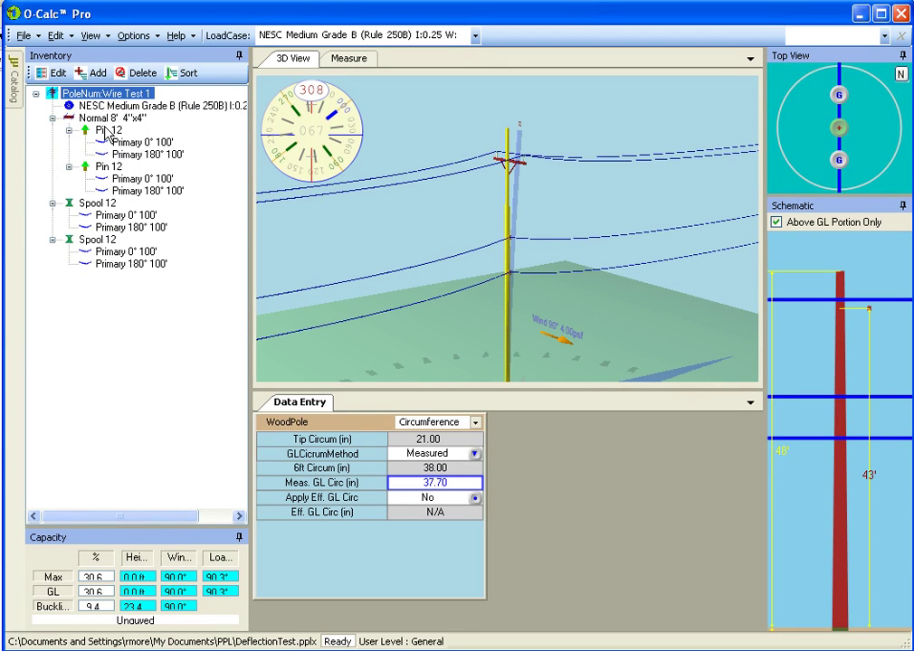
Switch the pole back to Standard properties and set its line of lead to 30°.
left_click(474, 422)
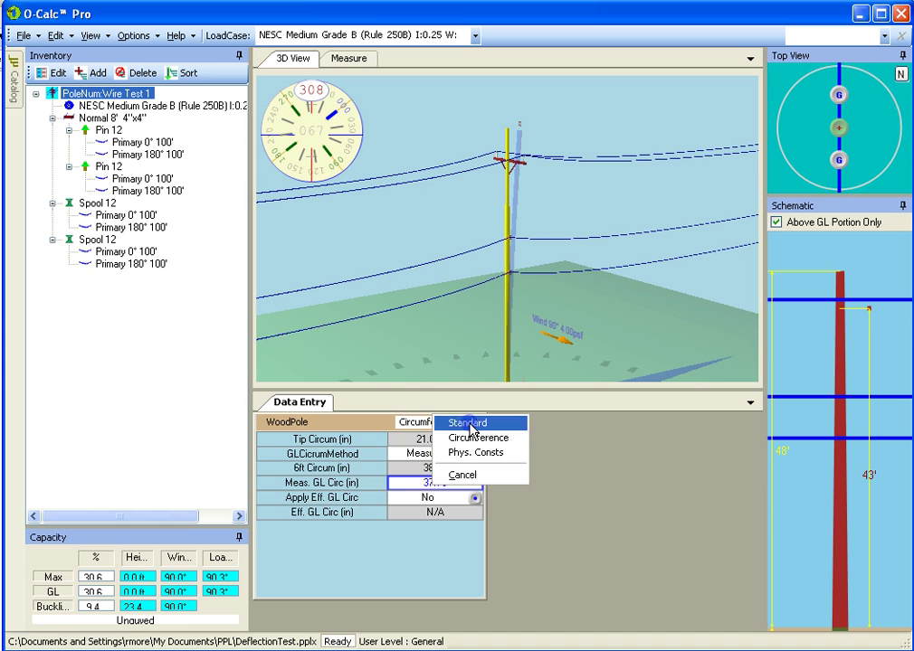
left_click(470, 422)
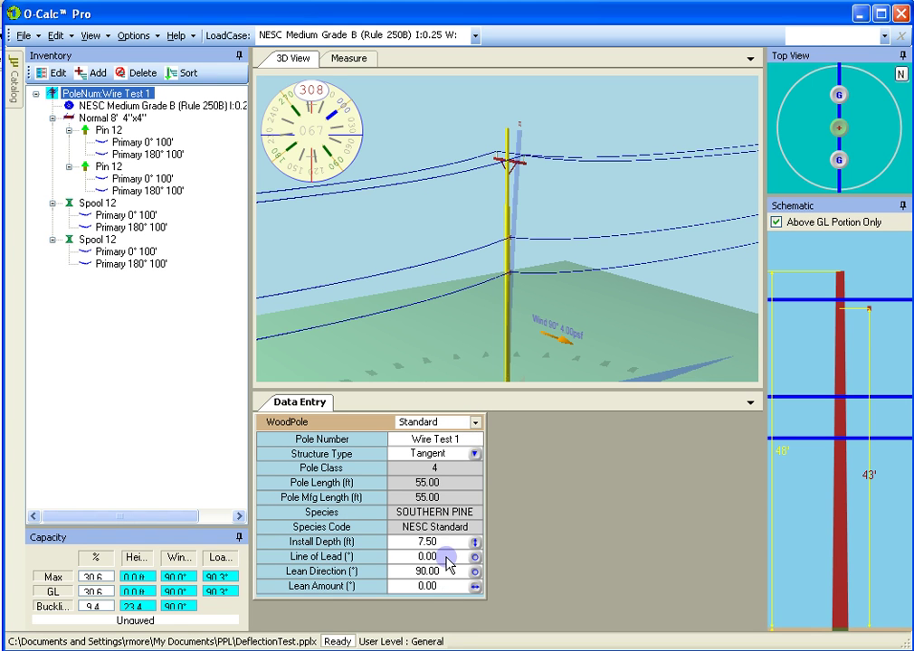
left_click(446, 556)
type("30")
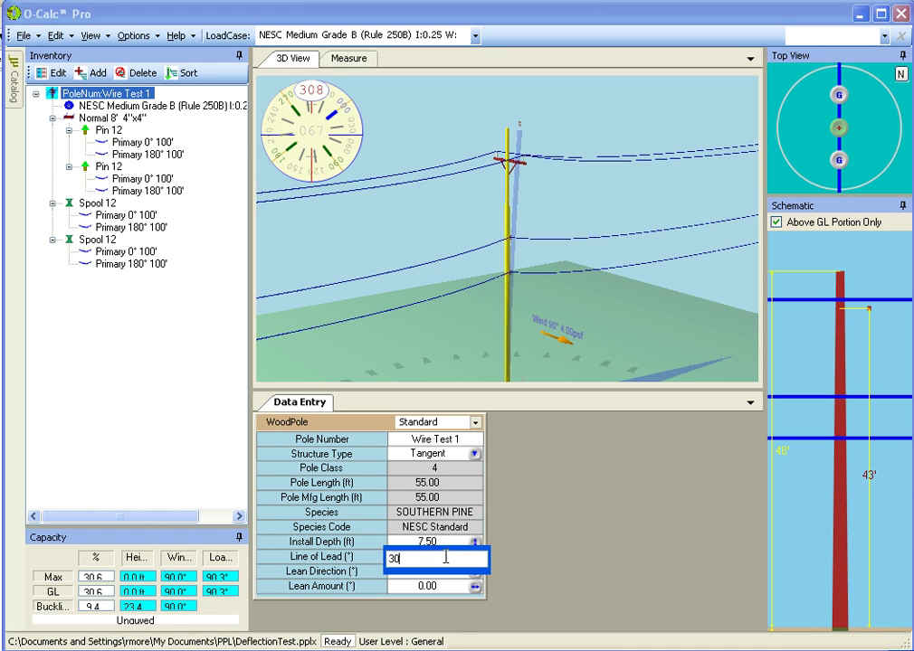
key("Return")
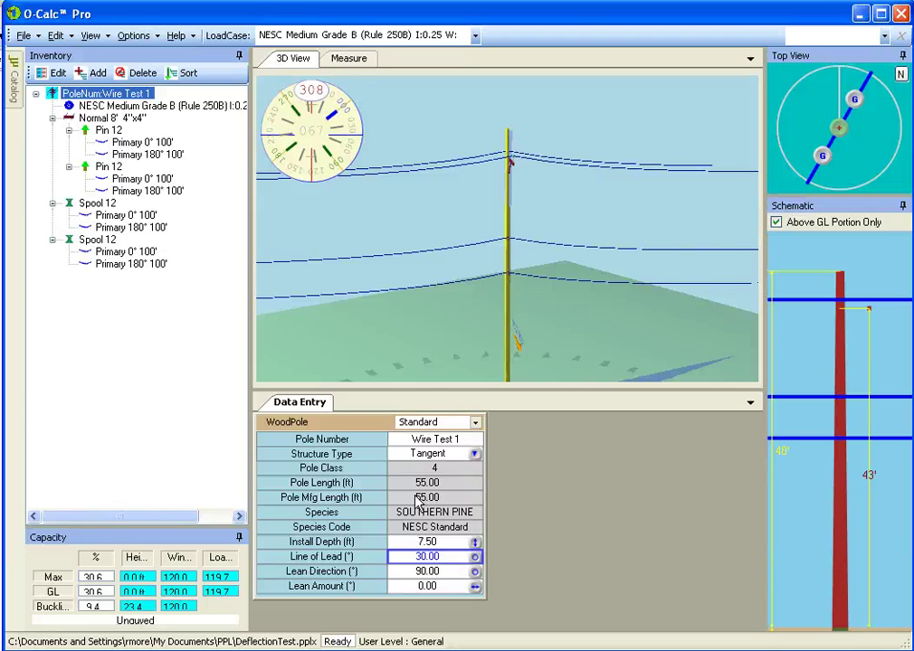
Give the first Primary 0° span an absolute rotation of 45, then select the Primary 180° 100' span.
left_click(127, 143)
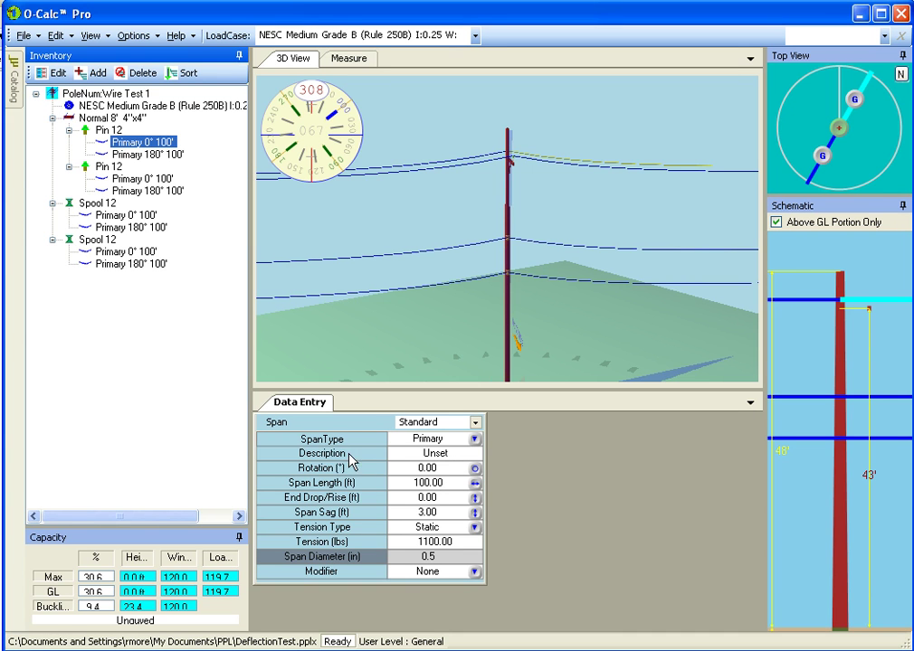
left_click(424, 468)
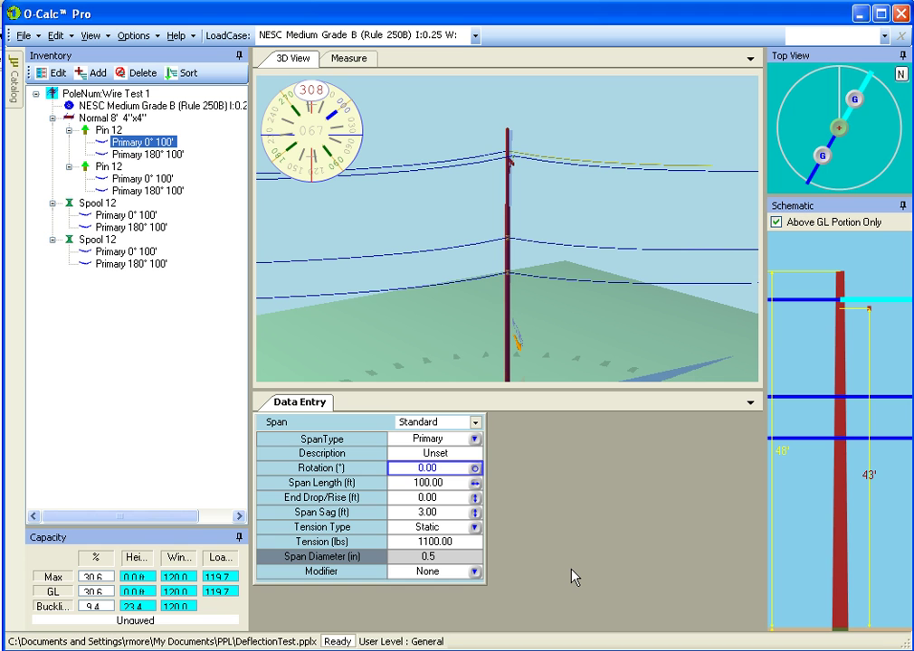
type("abs")
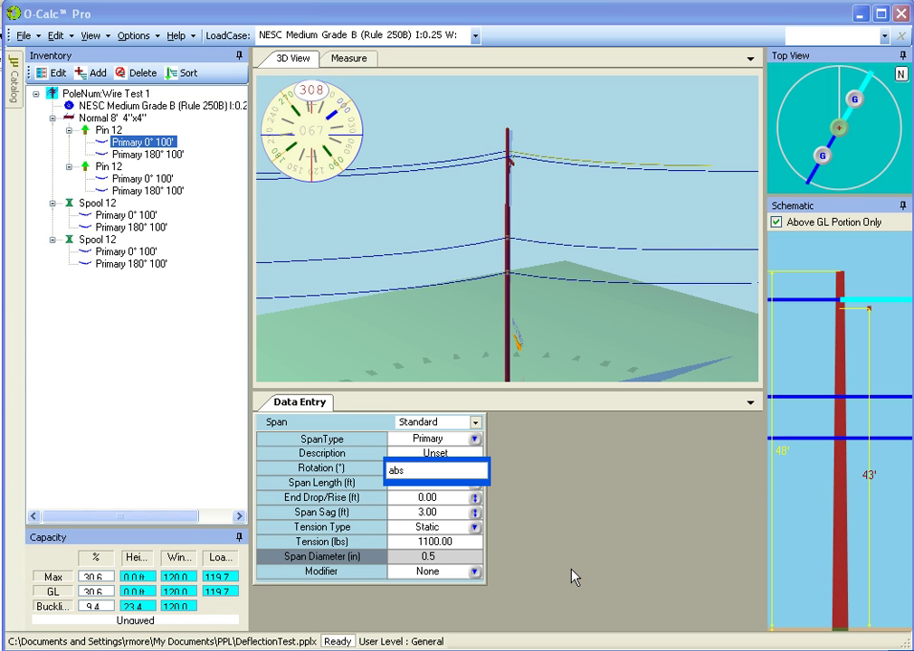
type("=45")
key("Return")
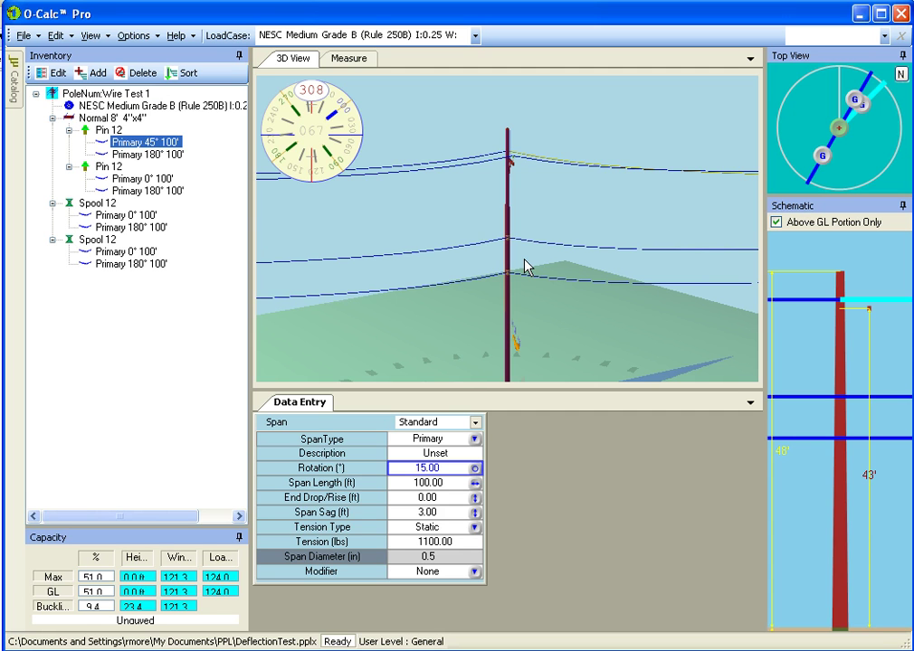
left_click(144, 155)
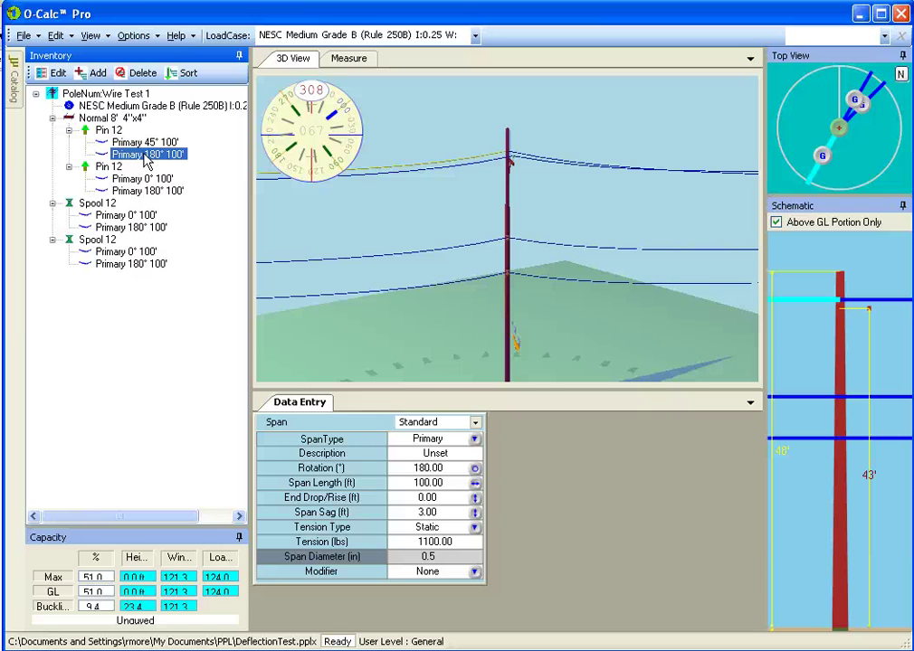
Enter abs=~45 as the span's rotation so it becomes Primary 225° 100'.
left_click(459, 472)
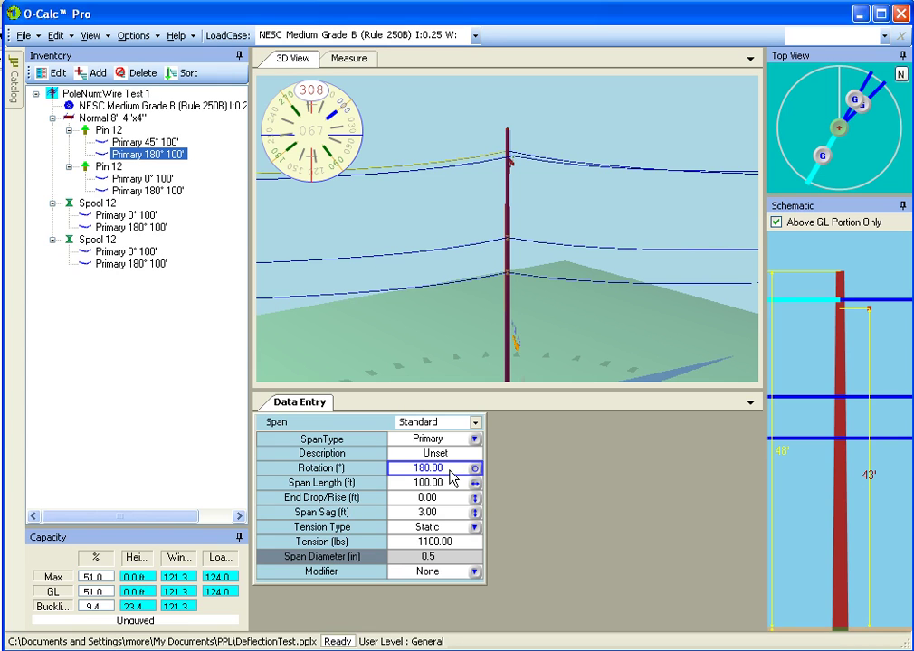
type("abs=")
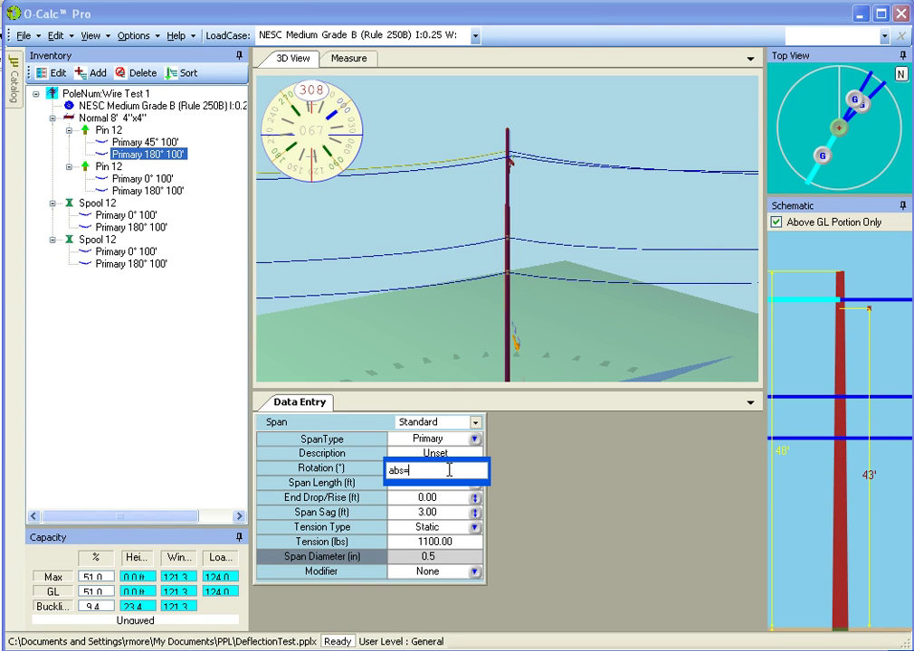
type("~45")
key("Return")
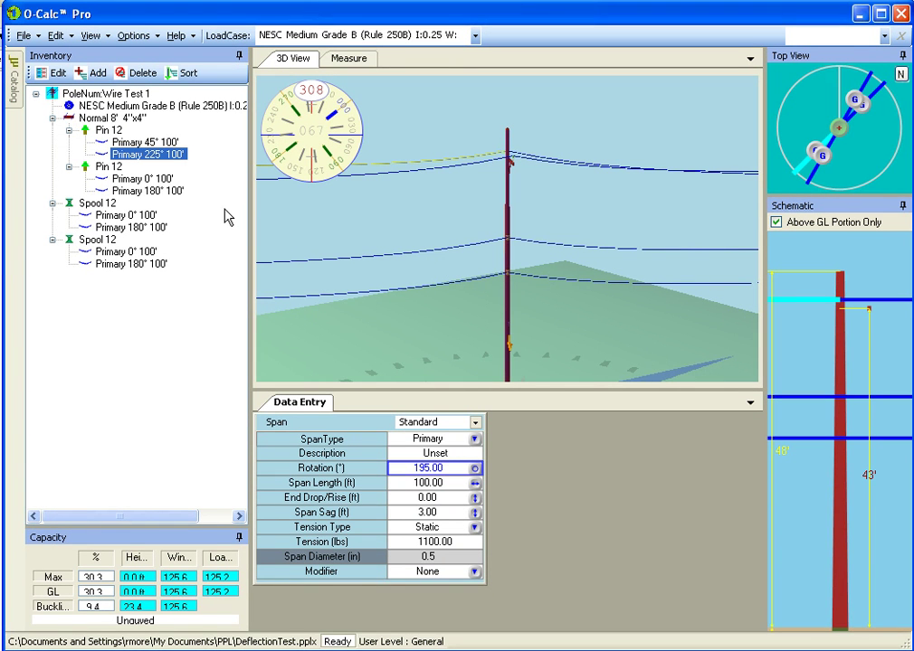
Start editing the span length and enter 30 Meters in the meters-to-feet converter.
left_click(452, 484)
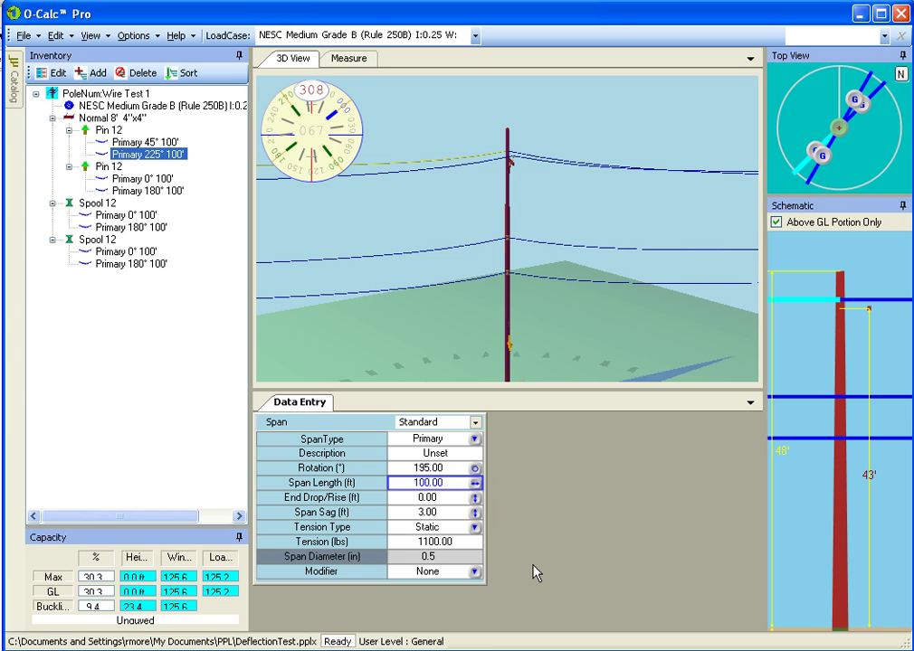
key("Return")
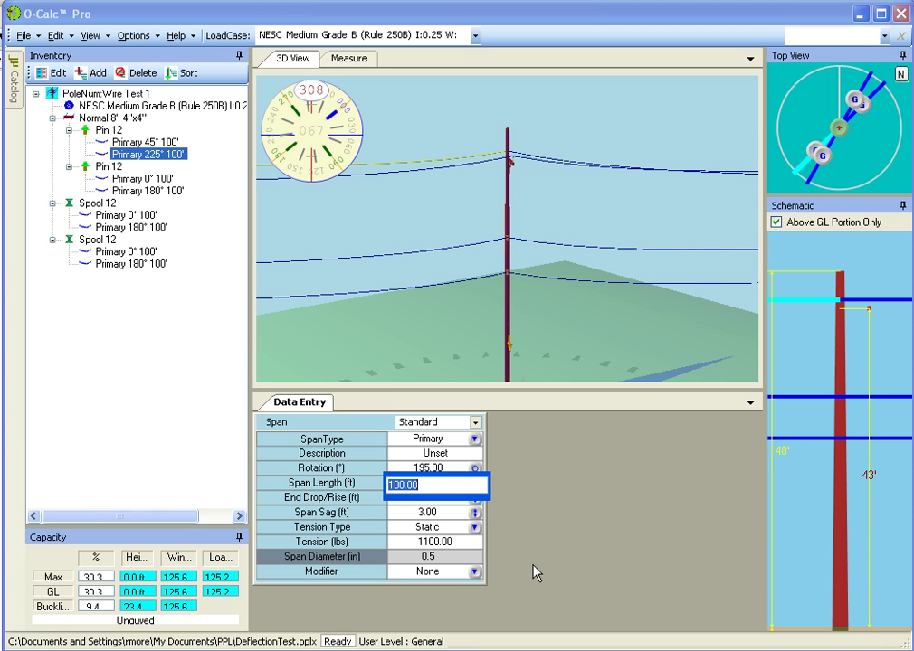
key("ctrl+m")
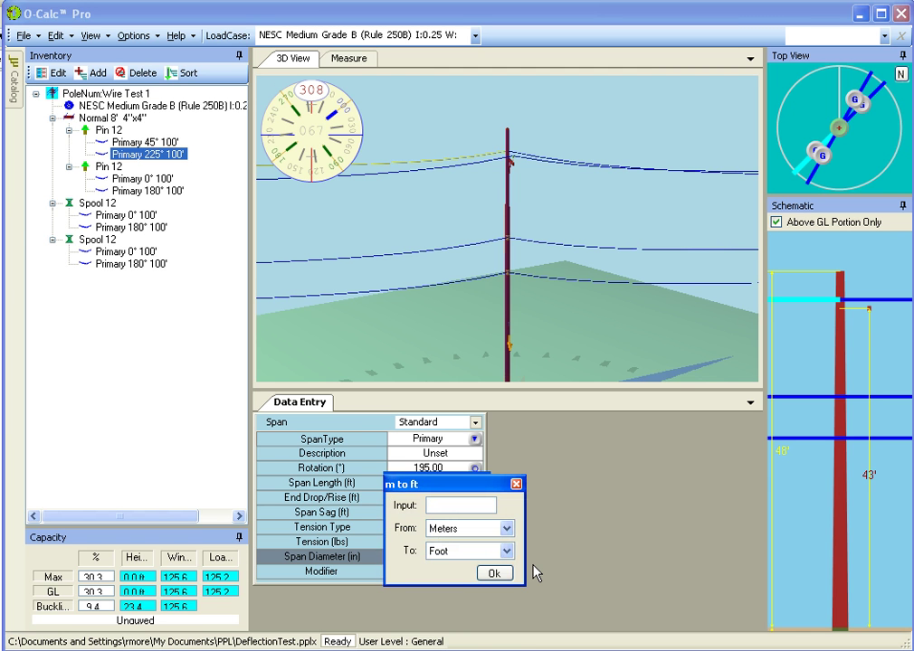
type("30")
key("Tab")
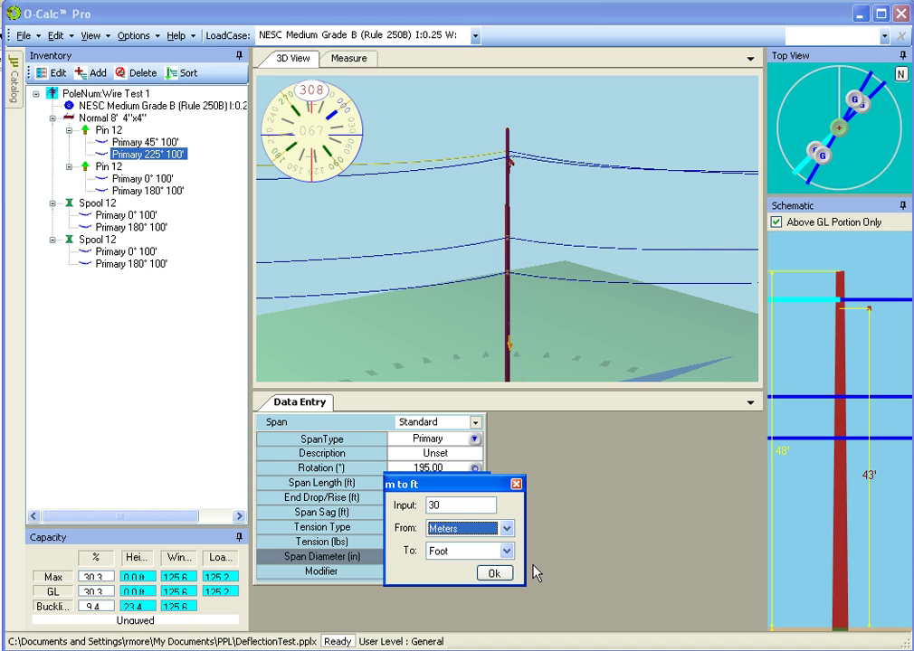
key("alt+Down")
key("Down")
key("Down")
key("Down")
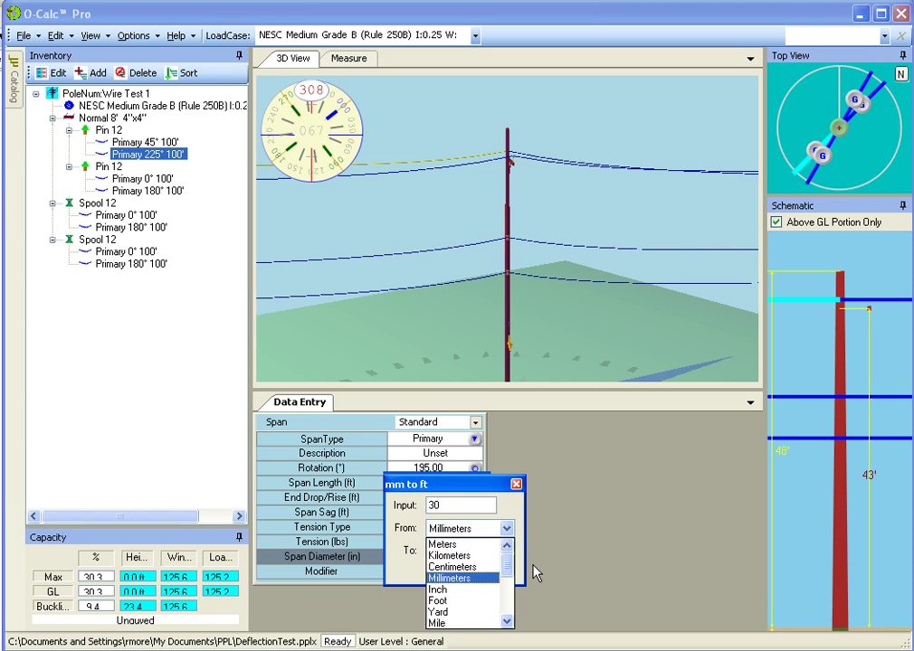
key("Up")
key("Up")
key("Up")
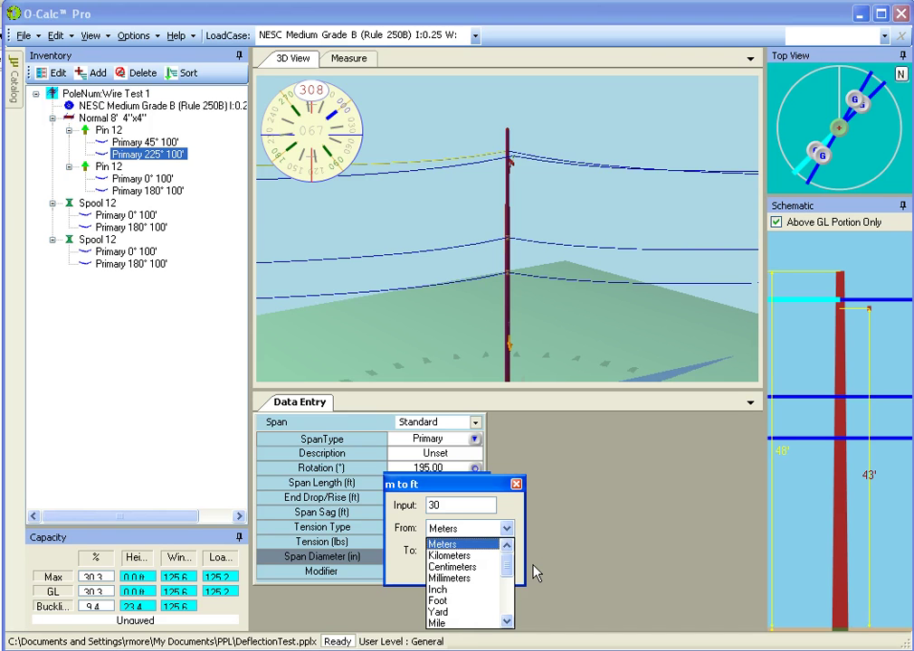
key("Down")
key("Down")
key("Down")
key("Up")
key("Up")
key("Up")
key("Return")
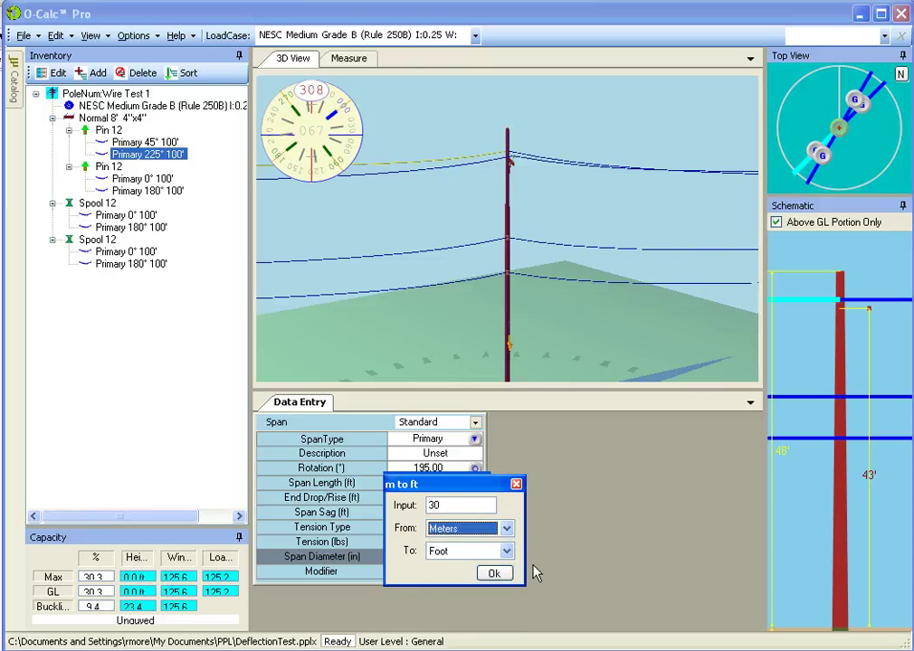
key("Tab")
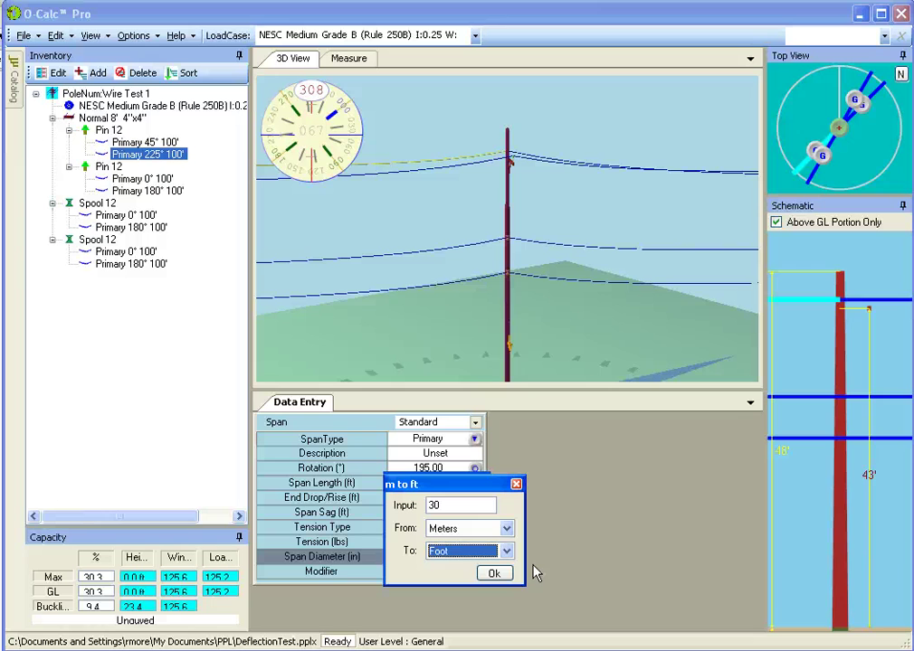
Confirm Meters to Foot in the converter and commit the 98.43 ft span length.
left_click(507, 529)
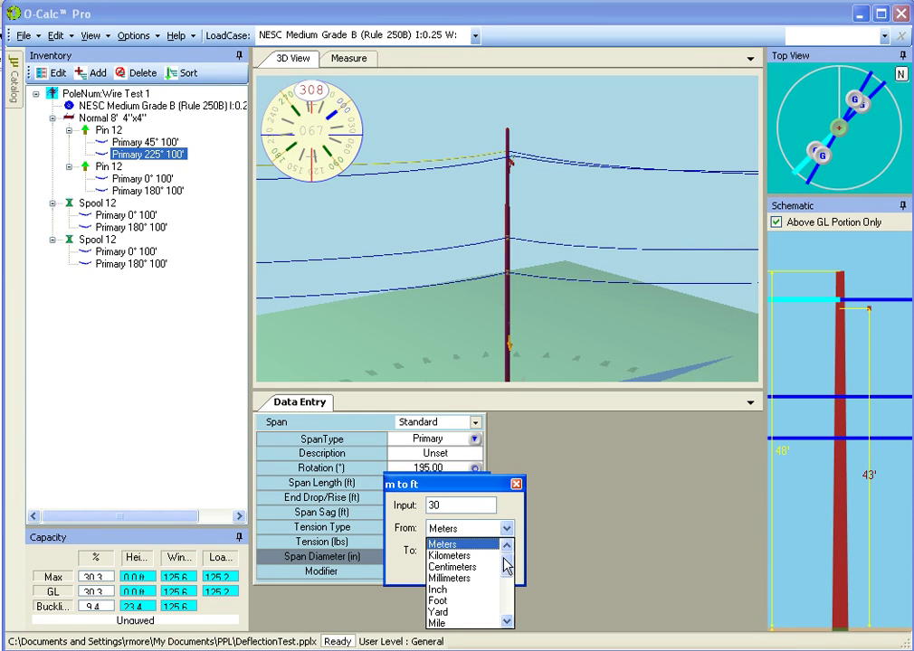
left_click_drag(508, 556, 507, 581)
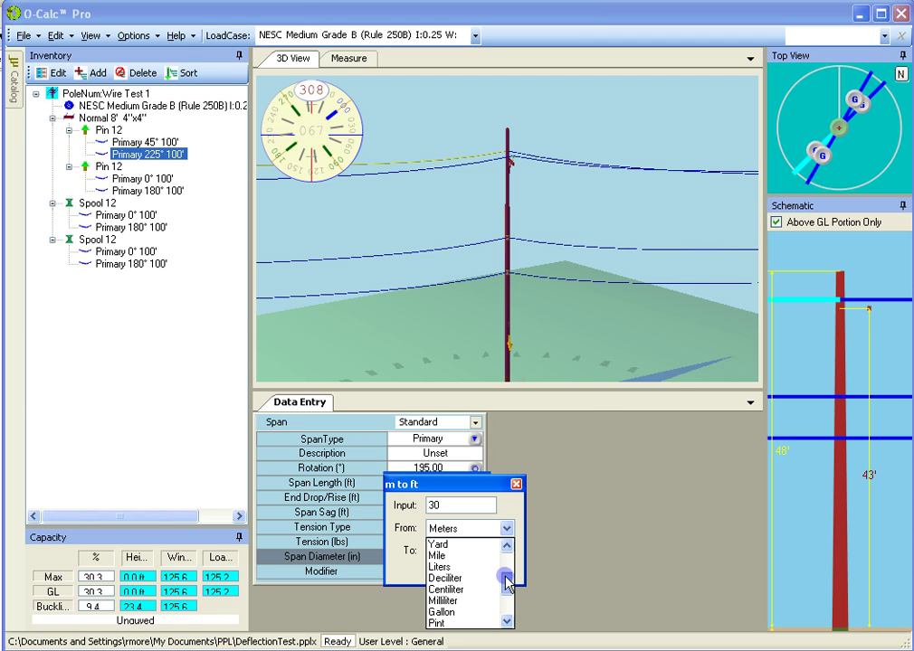
left_click_drag(505, 570, 509, 547)
left_click(514, 532)
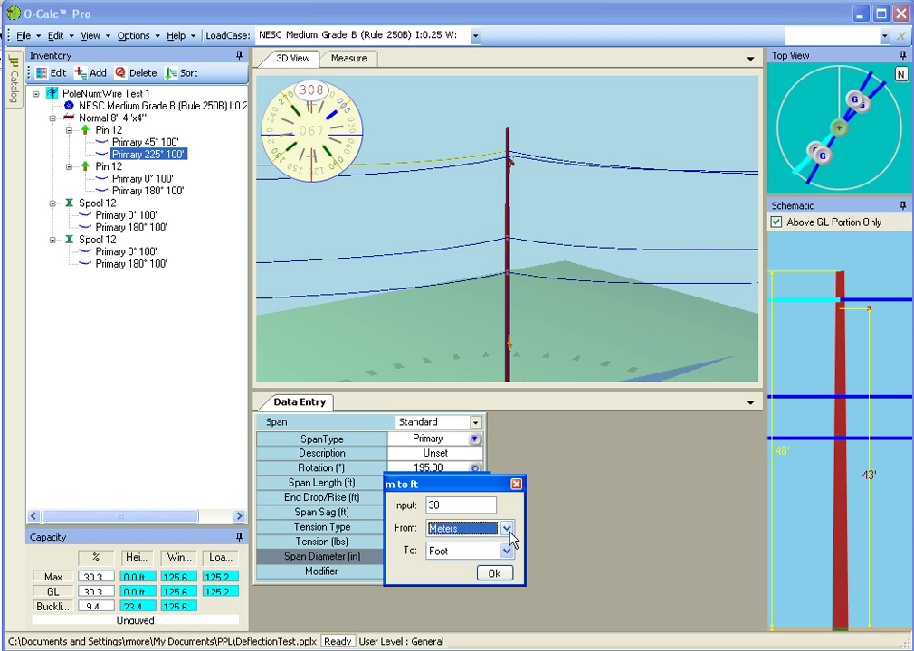
left_click(506, 551)
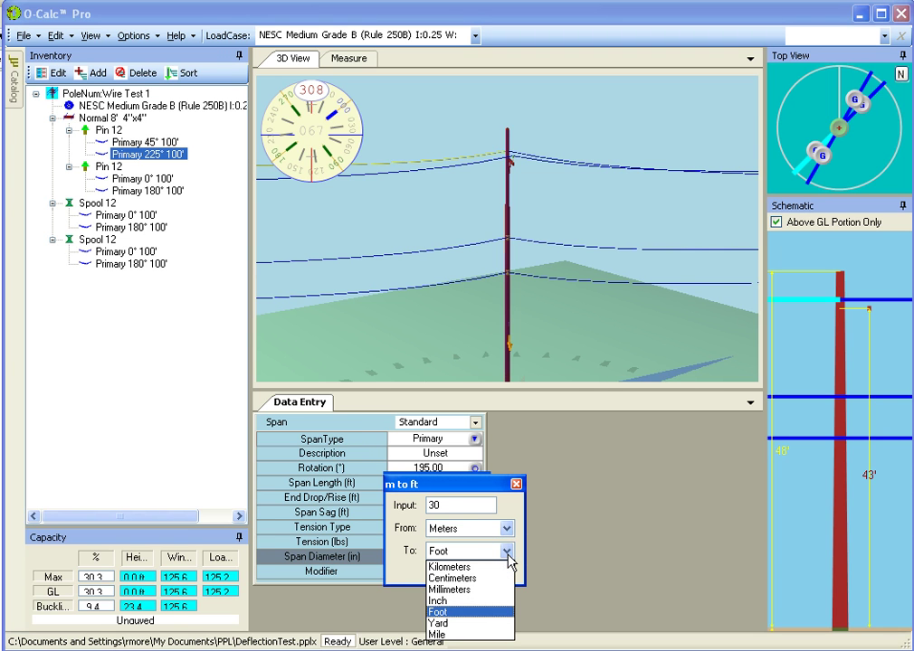
left_click(508, 555)
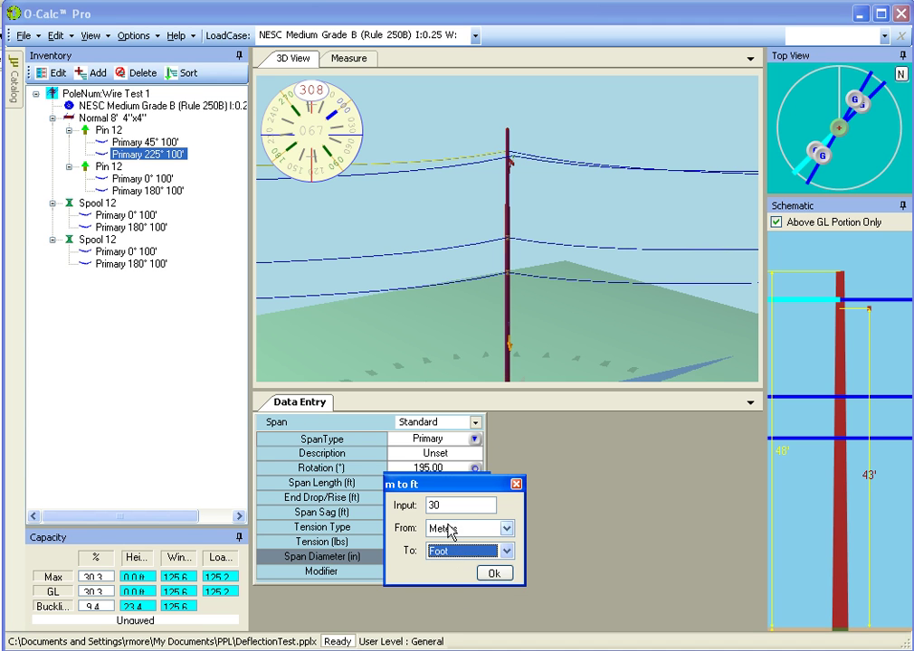
left_click(494, 573)
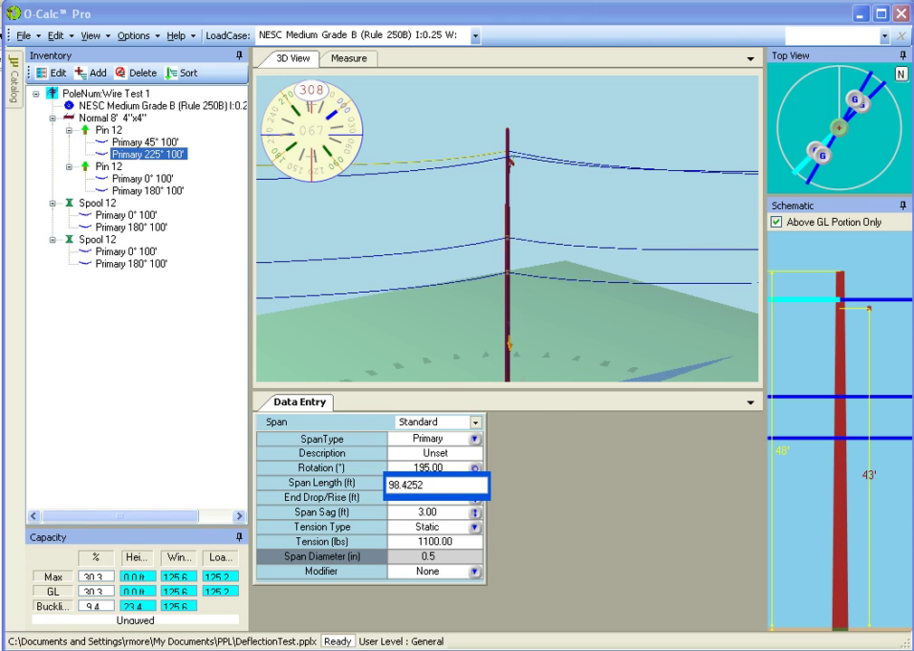
key("Return")
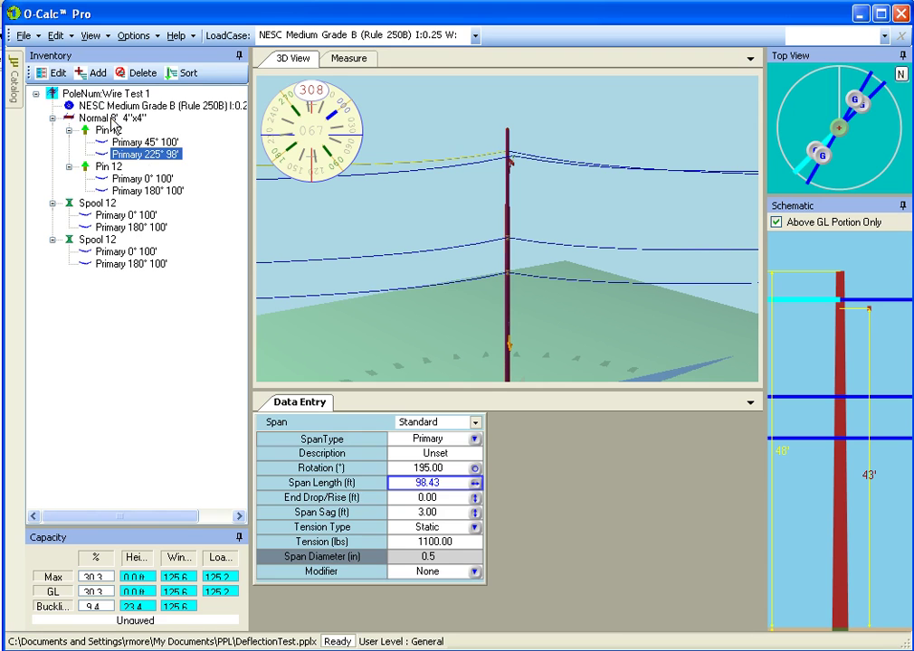
Set the crossarm install height to tip minus 1 meter (3.2808 ft), giving 44.22 ft.
left_click(112, 120)
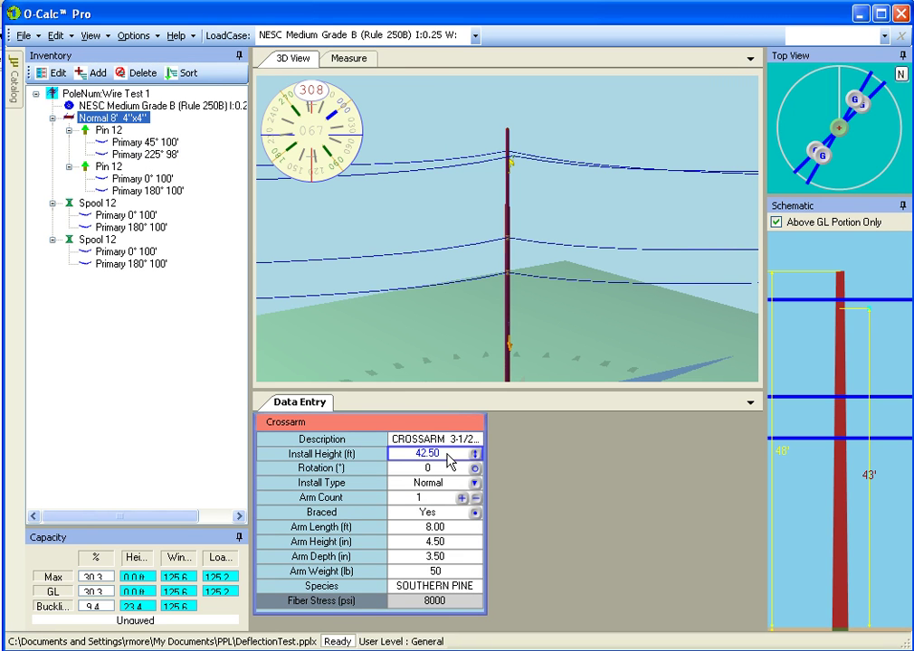
left_click(446, 455)
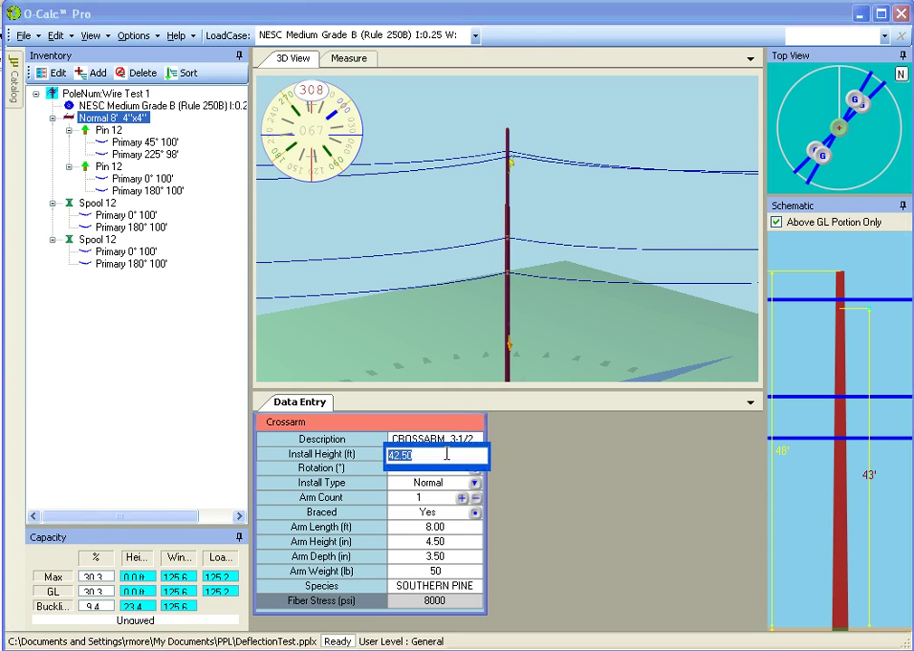
double_click(448, 457)
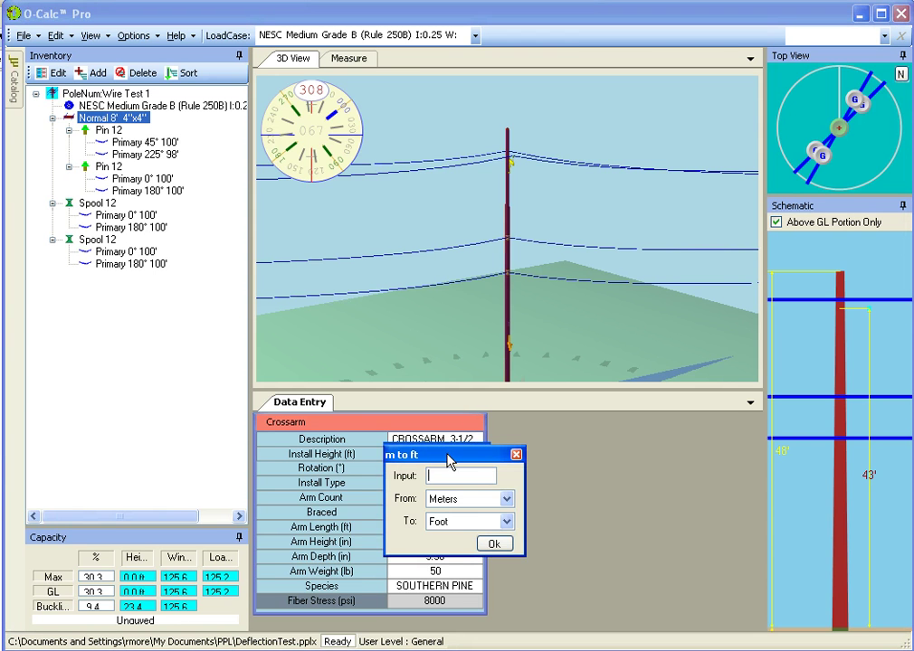
type("1")
key("Tab")
key("Return")
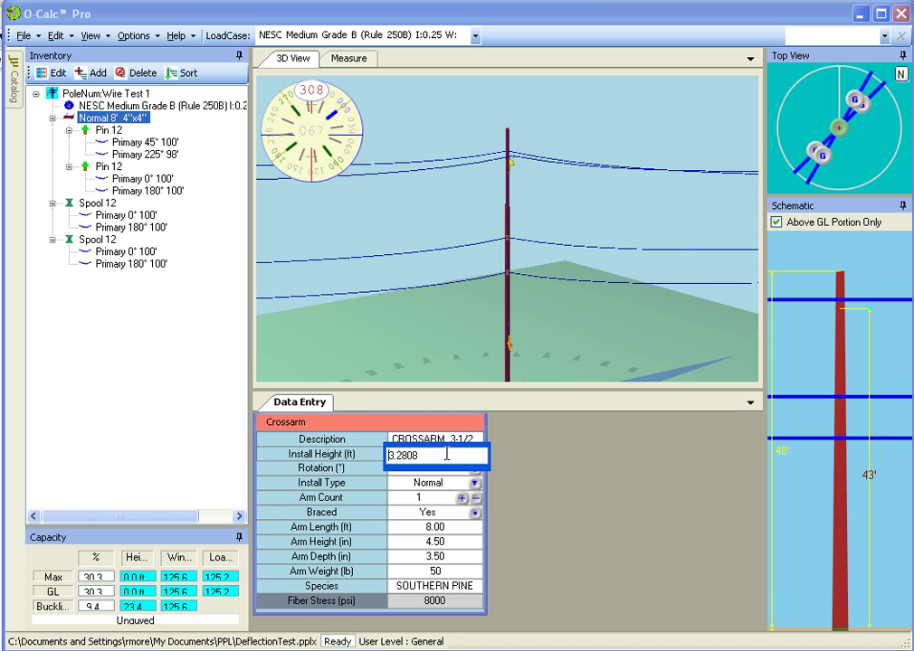
type("tip-")
key("Return")
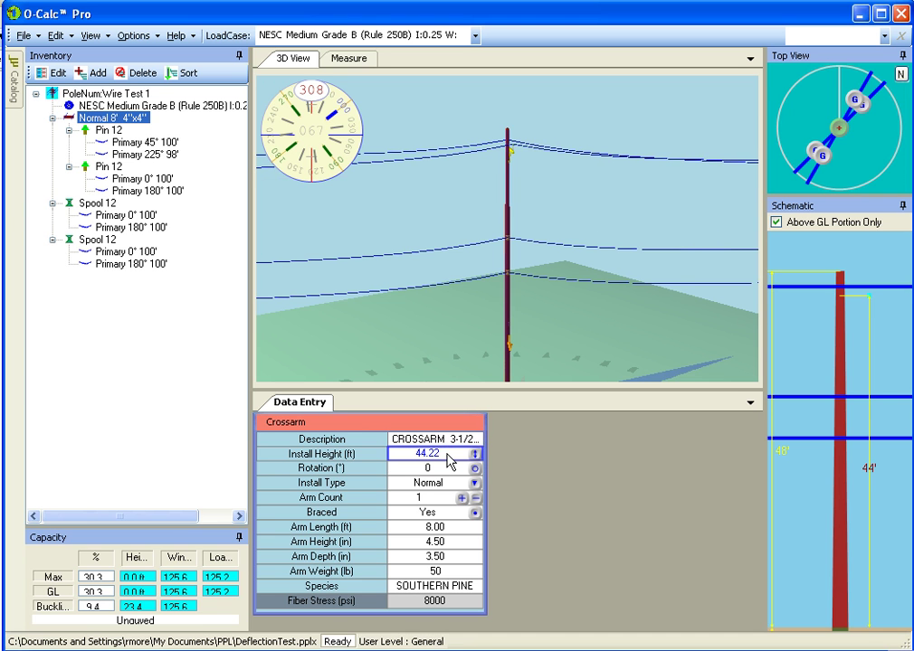